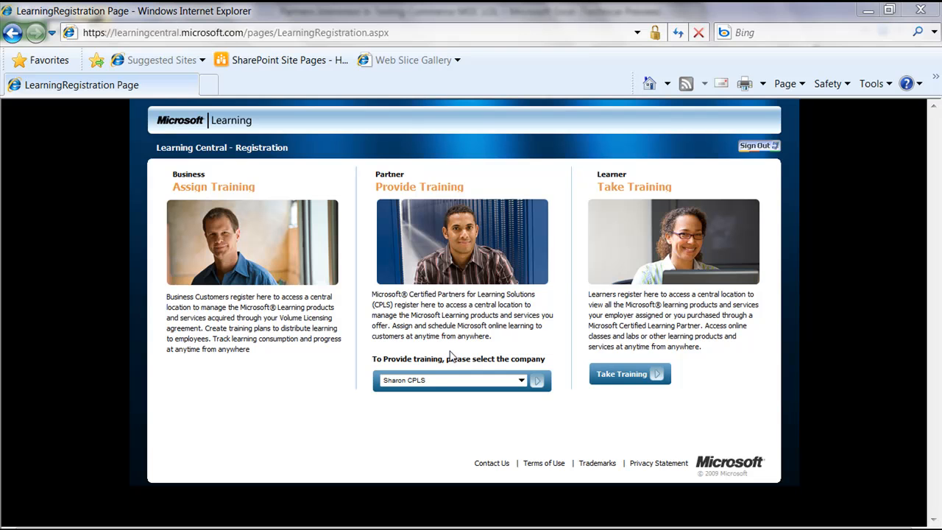
Enter the training provider site for the preselected company and start scheduling a class for the Designing a Windows Server 2008 Active Directory Infrastructure curriculum.
{"action": "left_click", "coordinate": [536, 381]}
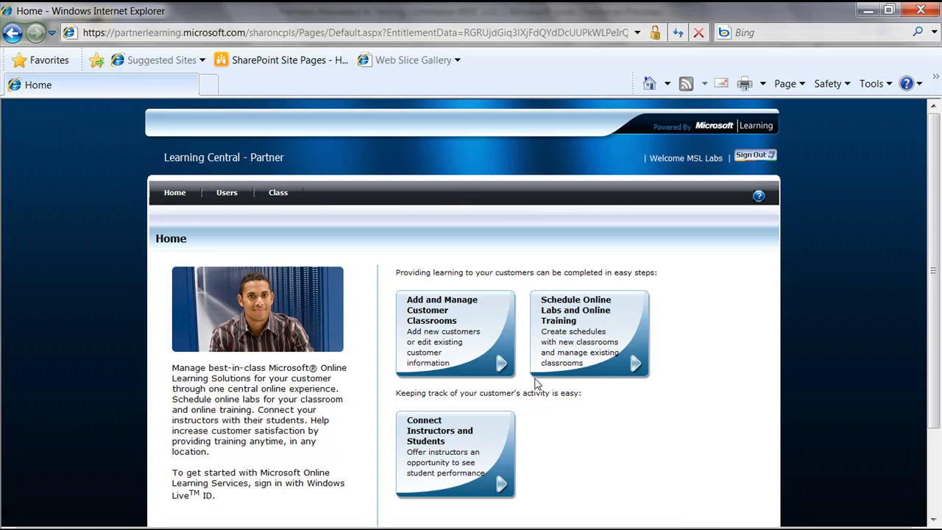
{"action": "left_click", "coordinate": [574, 334]}
{"action": "scroll", "coordinate": [403, 301], "scroll_direction": "down", "scroll_amount": 3}
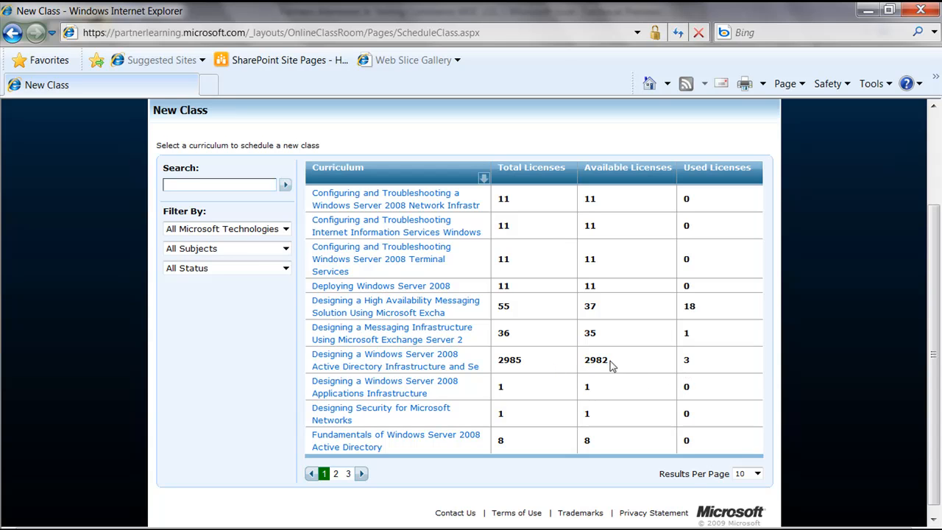
{"action": "left_click", "coordinate": [360, 359]}
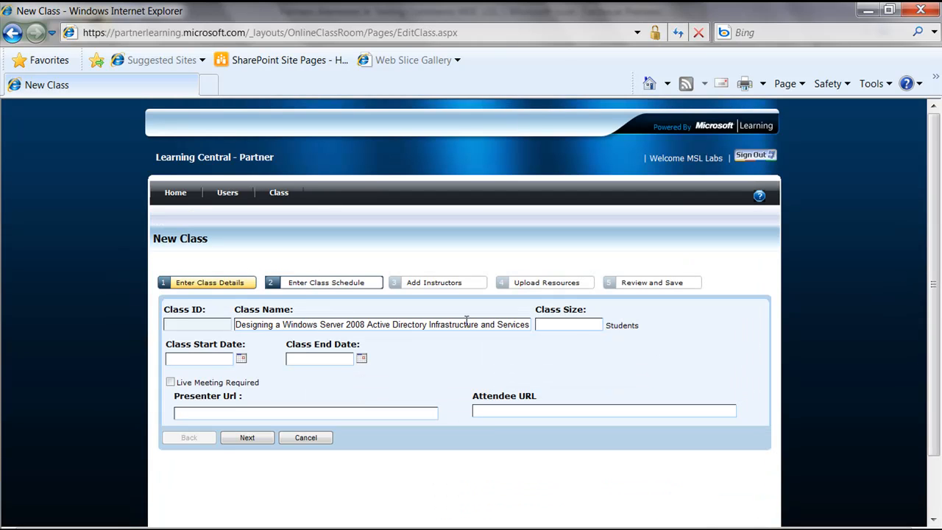
Set the class size to 19 students and the class start date to 02/01/2010.
{"action": "left_click", "coordinate": [547, 328]}
{"action": "type", "text": "19"}
{"action": "left_click", "coordinate": [233, 356]}
{"action": "left_click", "coordinate": [241, 359]}
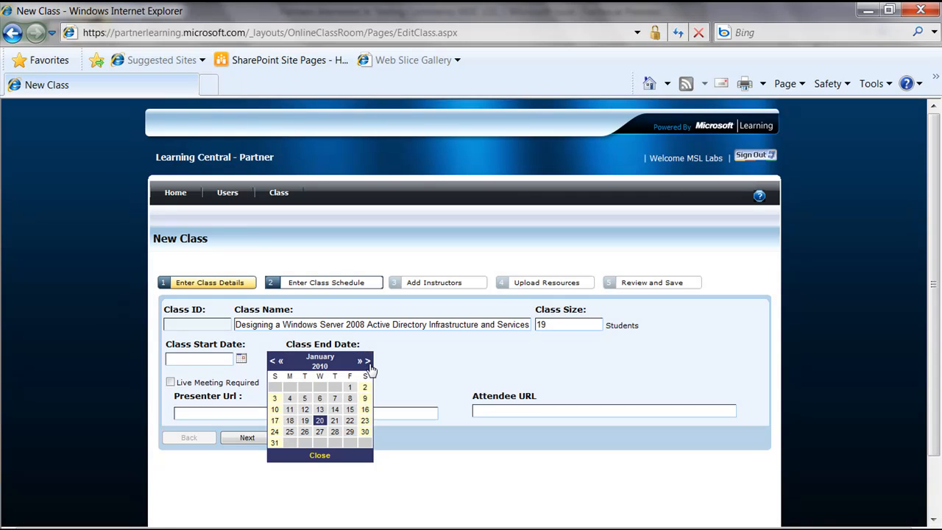
{"action": "left_click", "coordinate": [367, 361]}
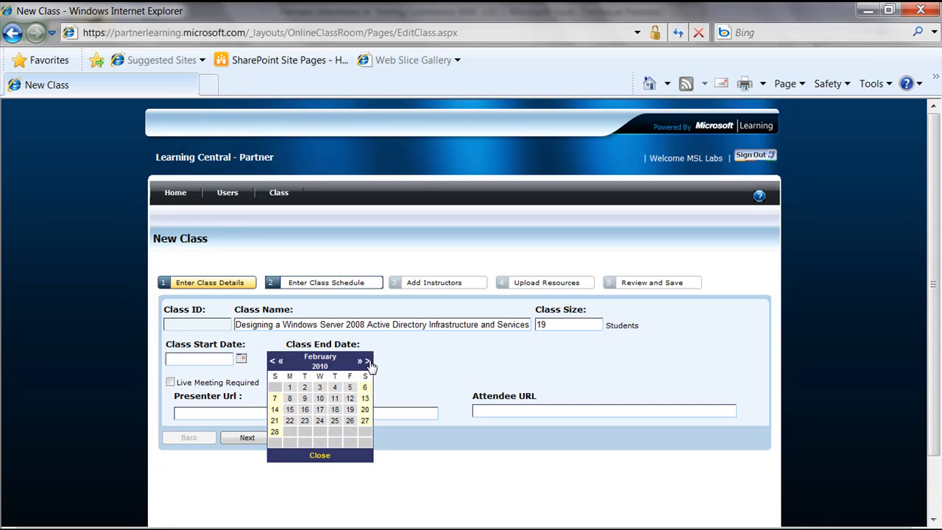
{"action": "left_click", "coordinate": [289, 388]}
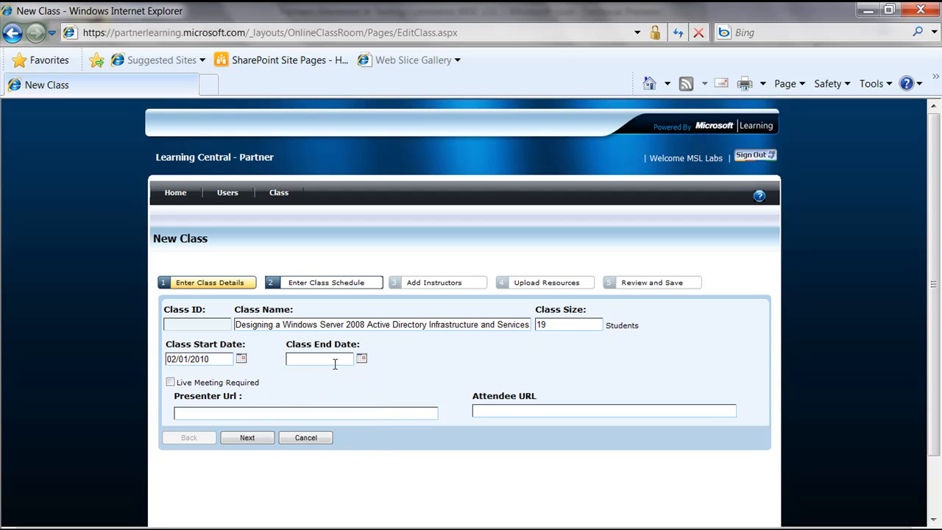
Set the class end date to 02/05/2010 and continue to the class schedule without requiring a live meeting.
{"action": "left_click", "coordinate": [361, 359]}
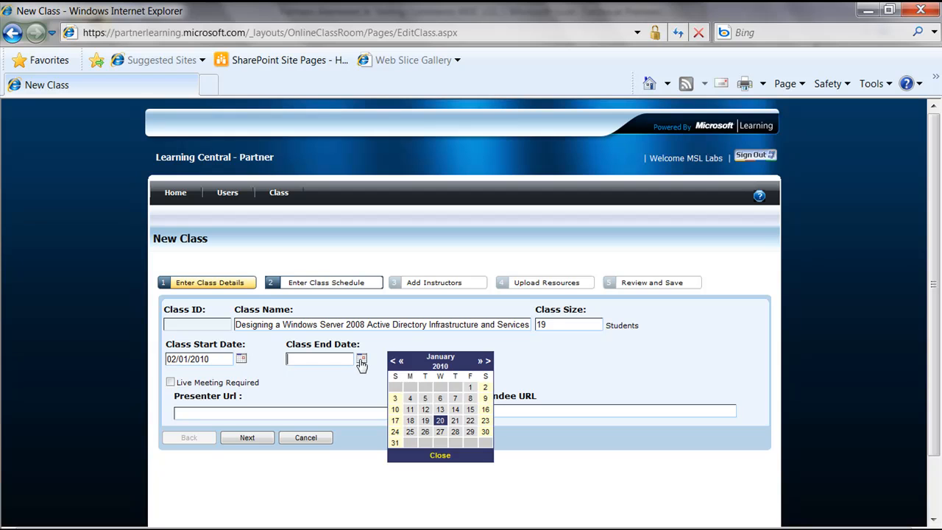
{"action": "left_click", "coordinate": [487, 362]}
{"action": "left_click", "coordinate": [470, 388]}
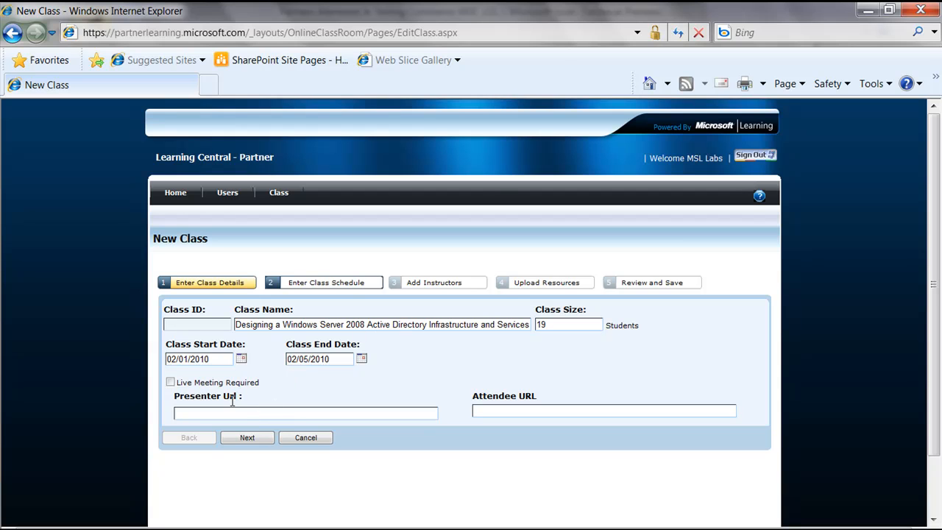
{"action": "left_click", "coordinate": [237, 440]}
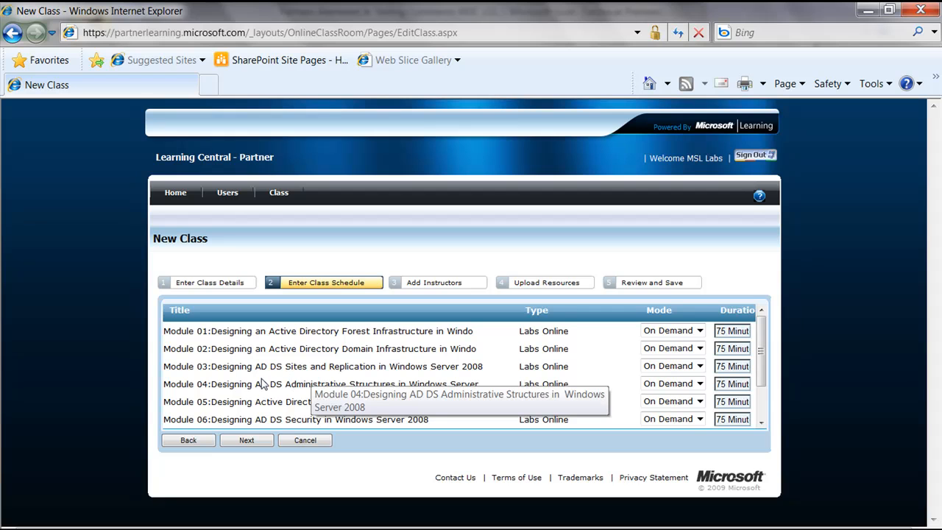
Accept the On Demand module schedule, assign the Product Mgr contact from the address book as instructor, and continue to the resources.
{"action": "left_click", "coordinate": [251, 439]}
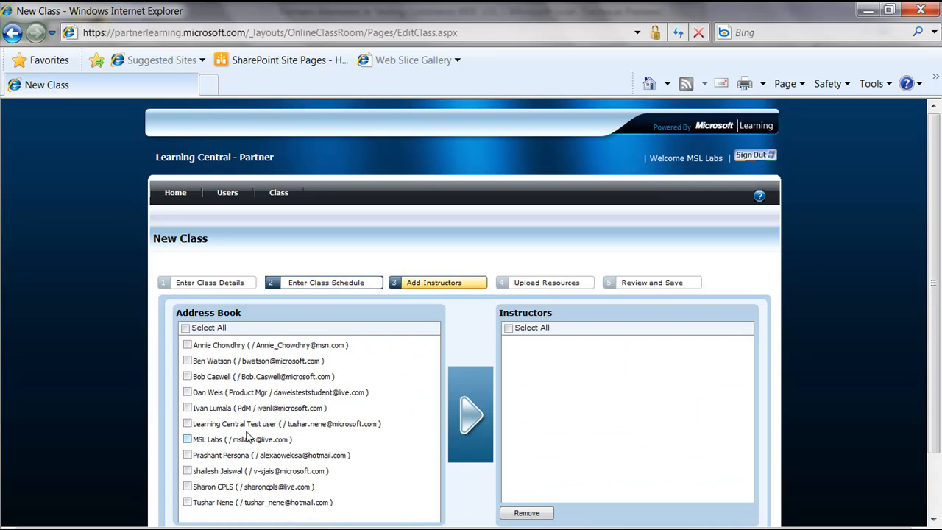
{"action": "left_click", "coordinate": [188, 392]}
{"action": "left_click", "coordinate": [475, 414]}
{"action": "scroll", "coordinate": [456, 422], "scroll_direction": "down", "scroll_amount": 2}
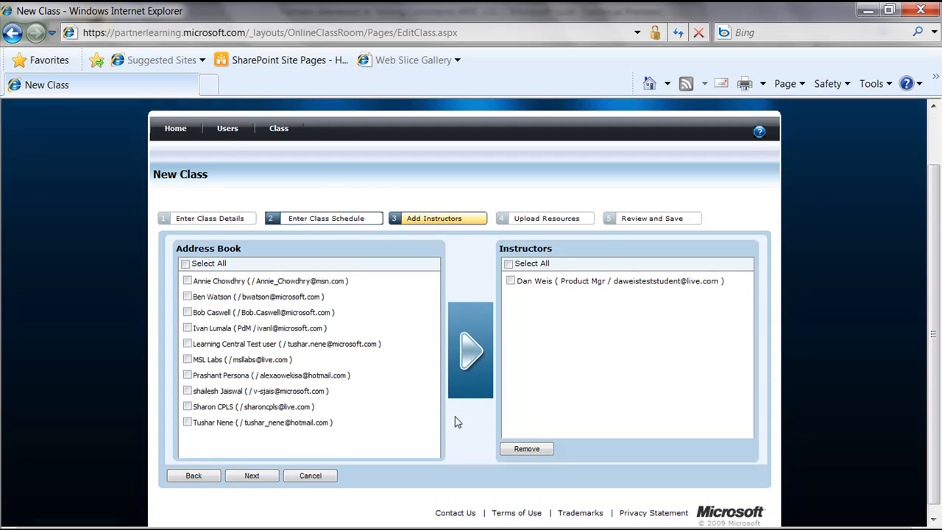
{"action": "scroll", "coordinate": [454, 421], "scroll_direction": "down", "scroll_amount": 1}
{"action": "left_click", "coordinate": [271, 469]}
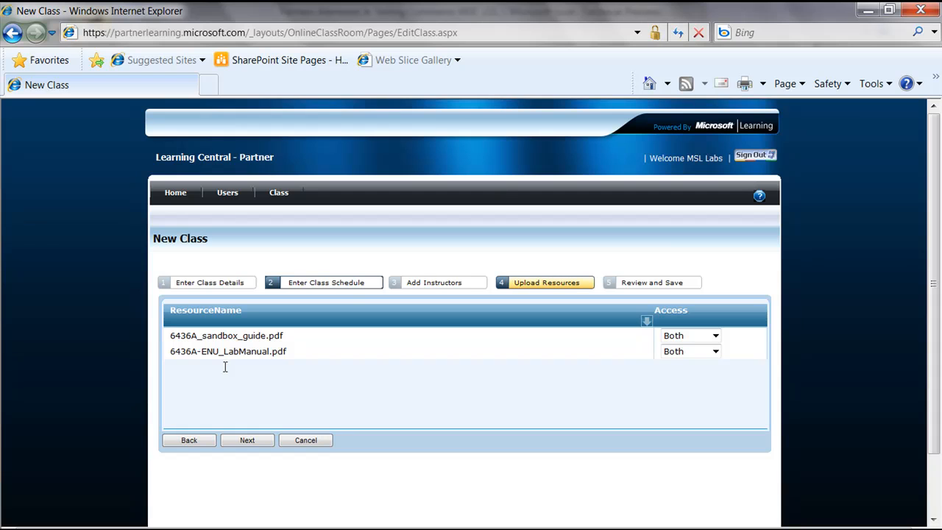
Keep access to both PDF resources set to Both, then review the class summary and save the class.
{"action": "left_click", "coordinate": [236, 441]}
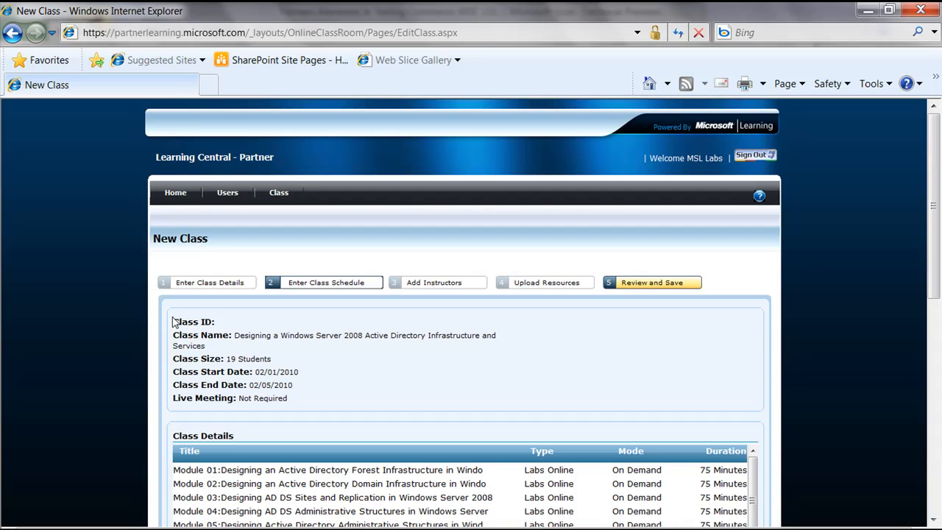
{"action": "scroll", "coordinate": [175, 324], "scroll_direction": "down", "scroll_amount": 2}
{"action": "scroll", "coordinate": [175, 334], "scroll_direction": "down", "scroll_amount": 8}
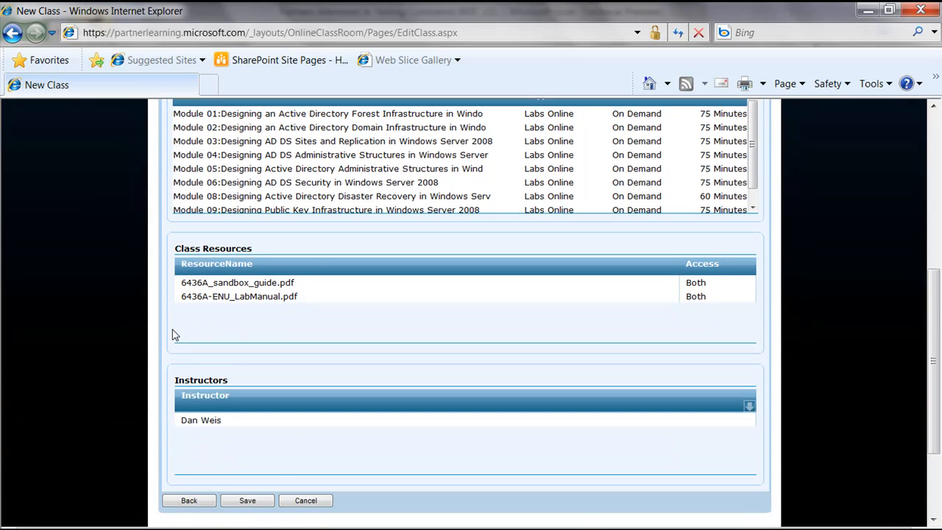
{"action": "scroll", "coordinate": [176, 335], "scroll_direction": "down", "scroll_amount": 1}
{"action": "left_click", "coordinate": [250, 475]}
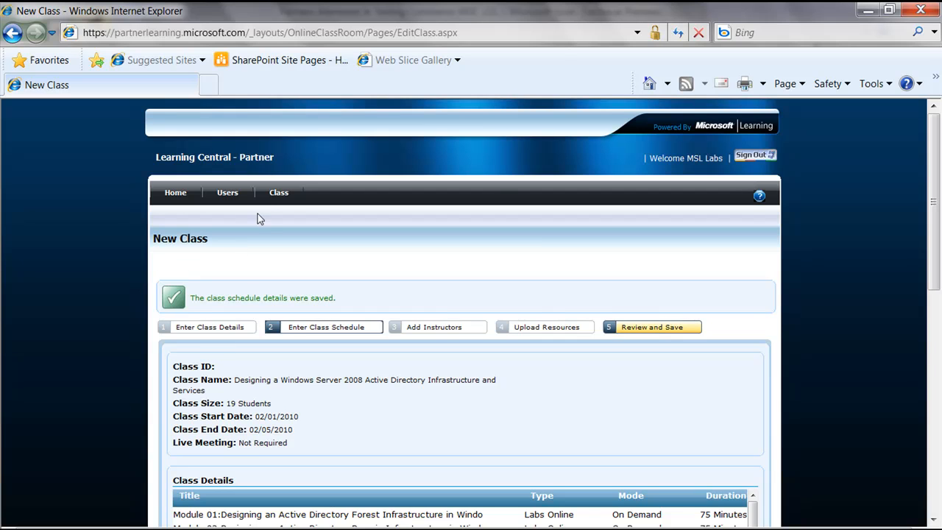
Find the class starting 02/01/2010 on page 3 of the managed classes and open its student management.
{"action": "mouse_move", "coordinate": [270, 195]}
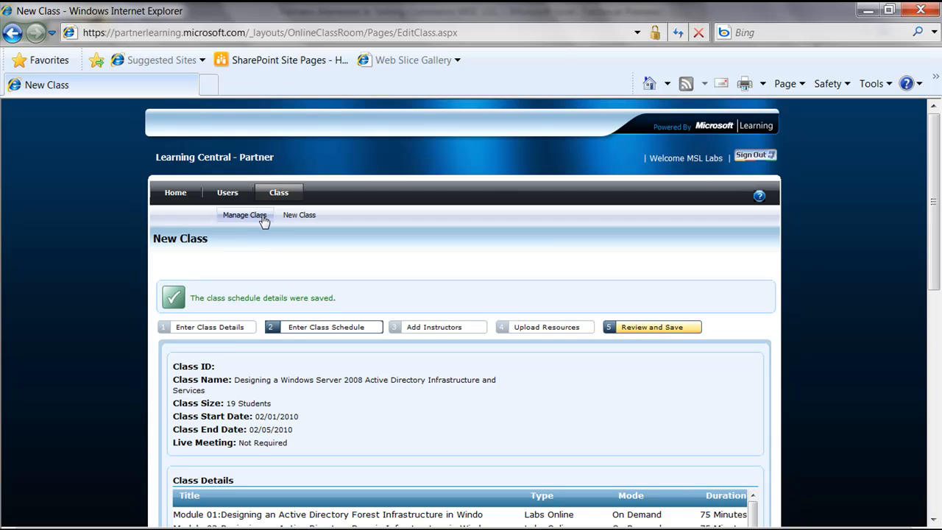
{"action": "left_click", "coordinate": [262, 220]}
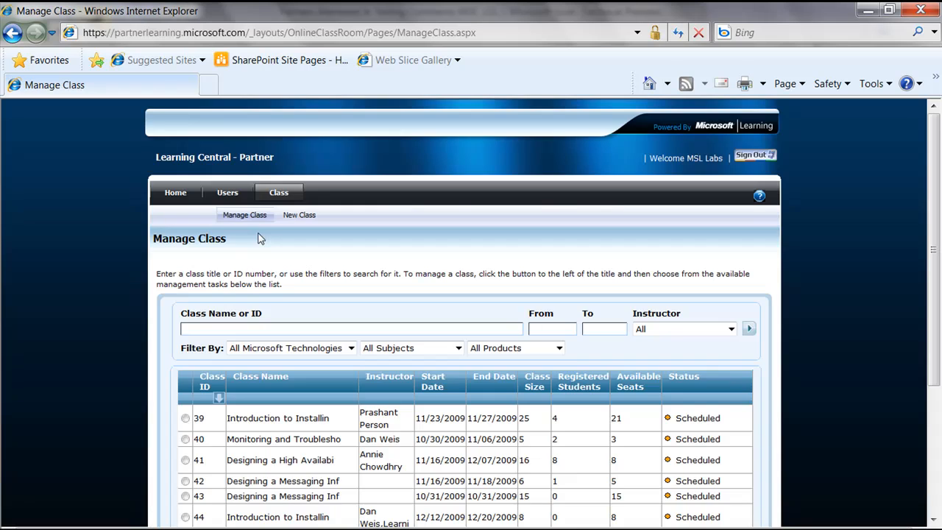
{"action": "scroll", "coordinate": [280, 331], "scroll_direction": "down", "scroll_amount": 1}
{"action": "scroll", "coordinate": [279, 331], "scroll_direction": "down", "scroll_amount": 3}
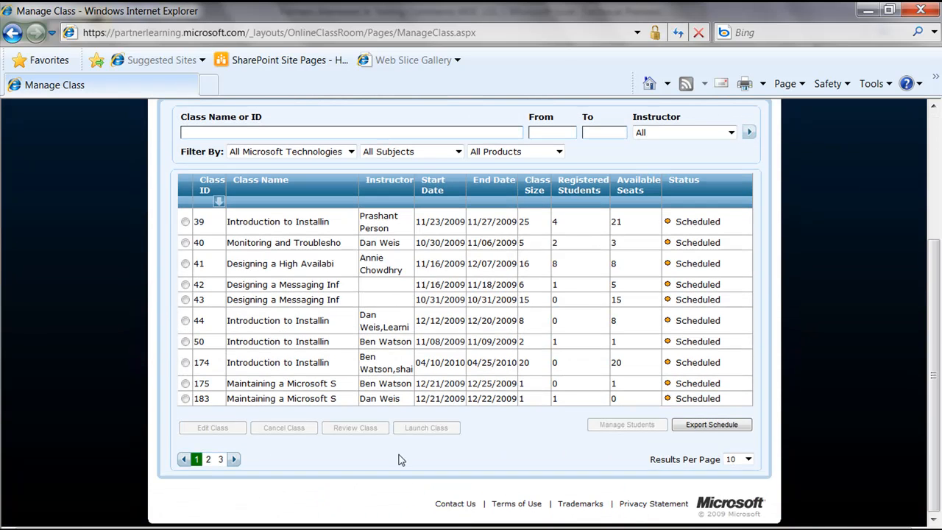
{"action": "left_click", "coordinate": [220, 459]}
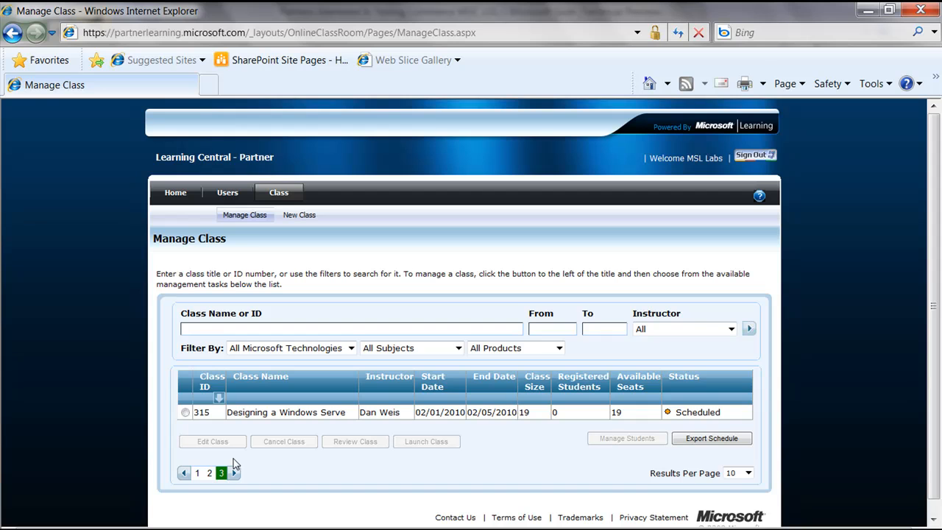
{"action": "left_click", "coordinate": [186, 413]}
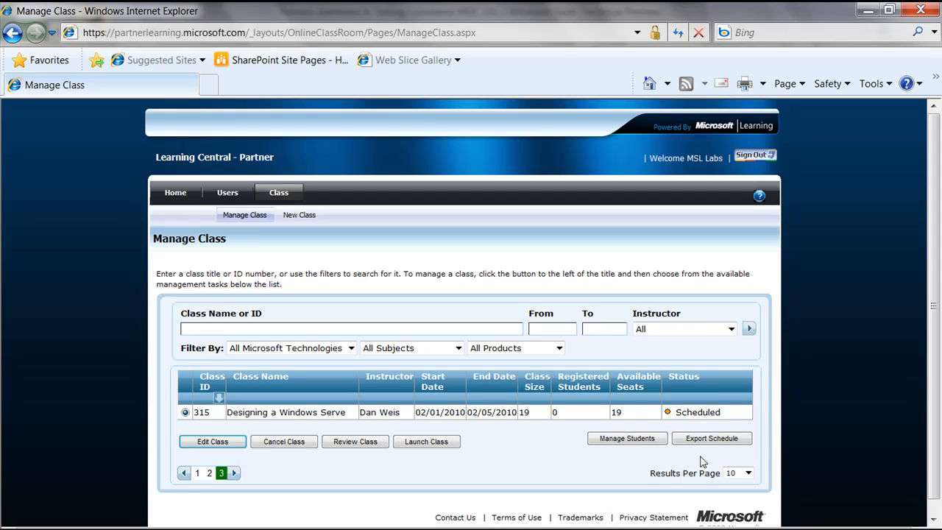
{"action": "left_click", "coordinate": [625, 439]}
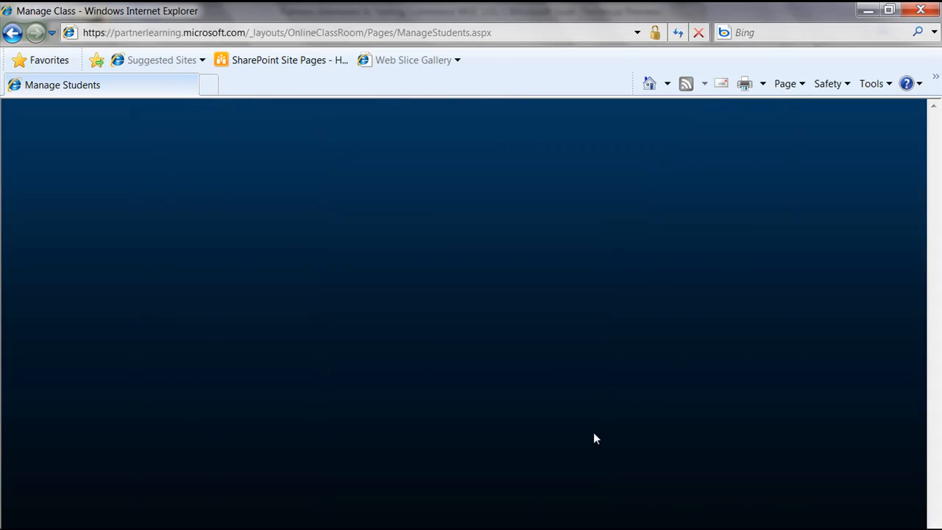
Add all address book contacts to the class as students and continue to the offer codes.
{"action": "scroll", "coordinate": [245, 315], "scroll_direction": "down", "scroll_amount": 1}
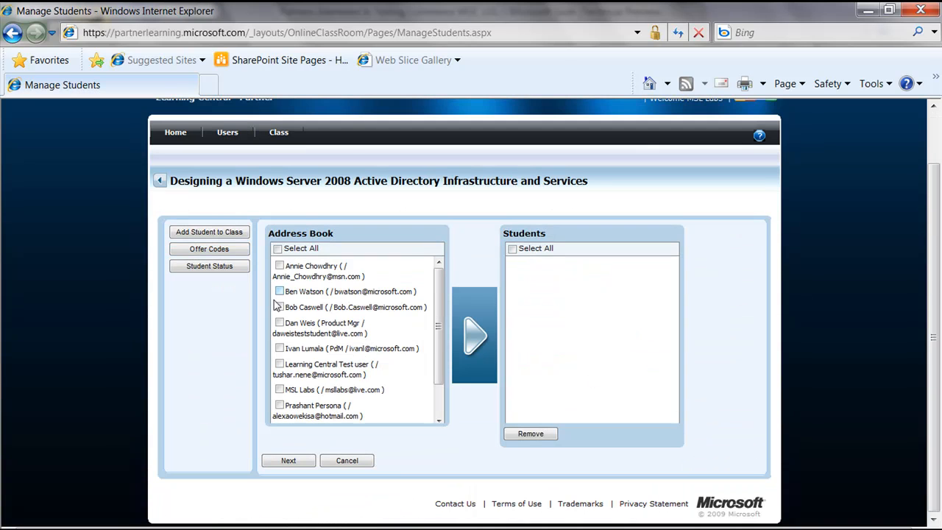
{"action": "left_click", "coordinate": [277, 250]}
{"action": "left_click", "coordinate": [471, 346]}
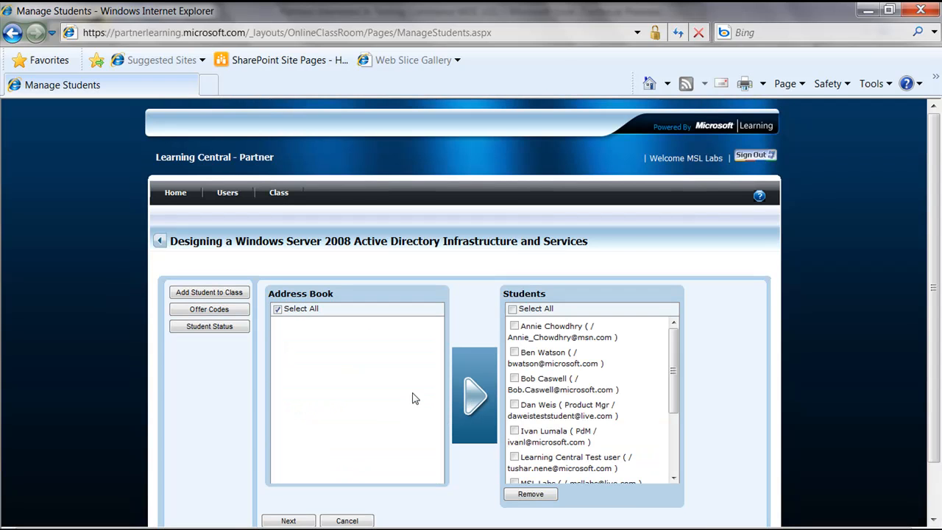
{"action": "left_click", "coordinate": [290, 461]}
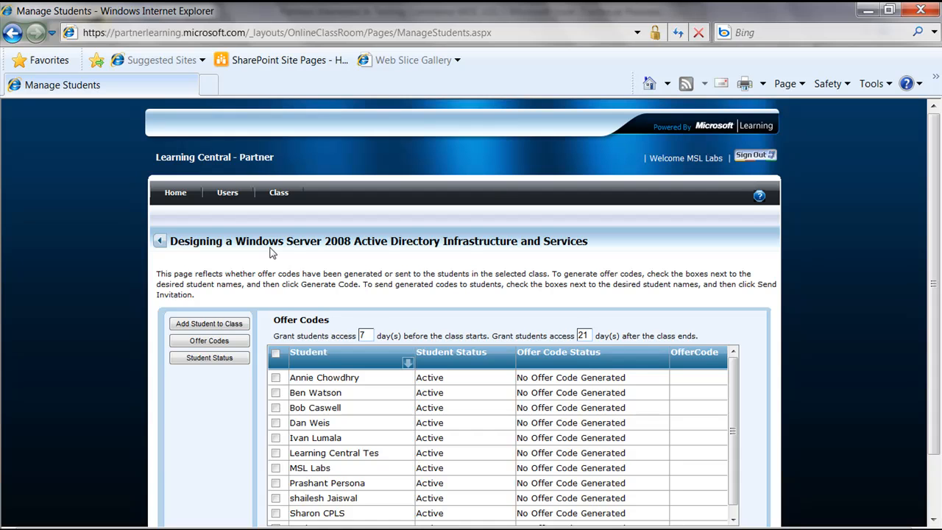
Generate offer codes for all students in the class, keeping access at 7 days before and 21 days after.
{"action": "mouse_move", "coordinate": [274, 197]}
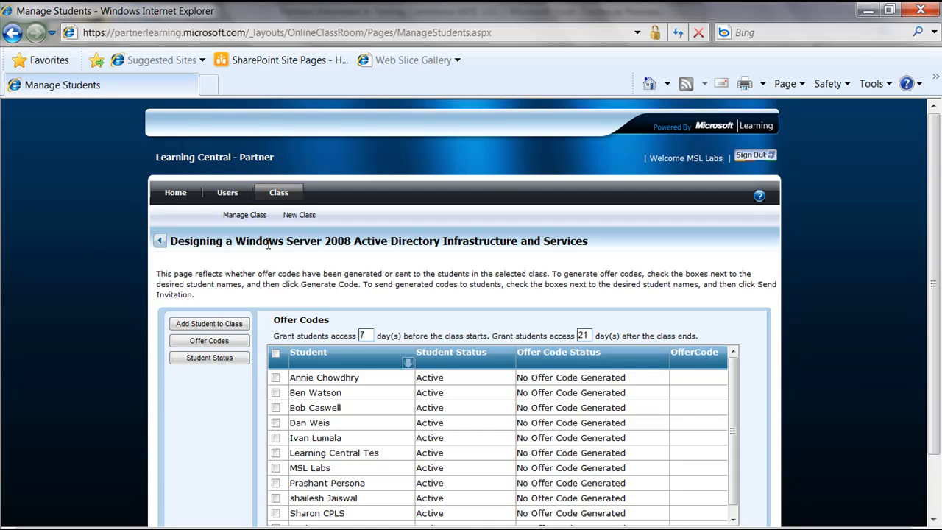
{"action": "scroll", "coordinate": [282, 353], "scroll_direction": "down", "scroll_amount": 2}
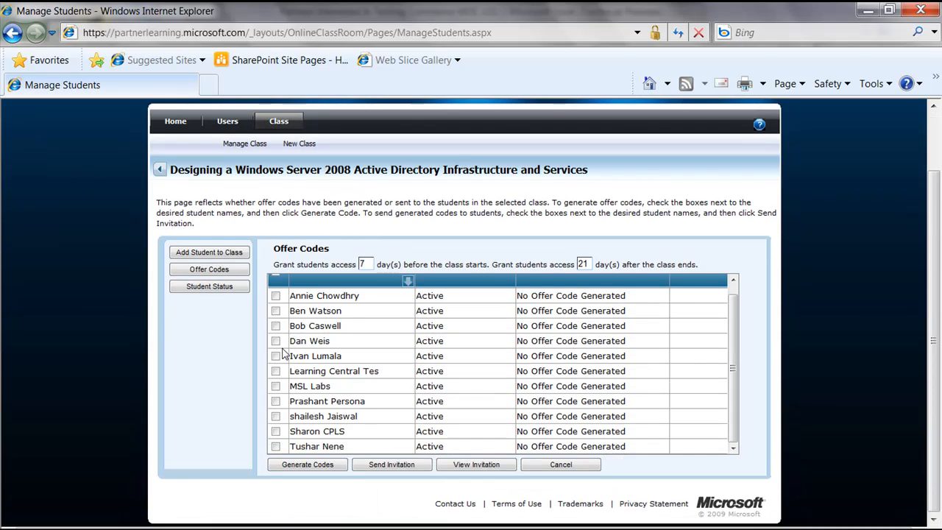
{"action": "scroll", "coordinate": [274, 298], "scroll_direction": "up", "scroll_amount": 2}
{"action": "left_click", "coordinate": [275, 346]}
{"action": "scroll", "coordinate": [940, 235], "scroll_direction": "down", "scroll_amount": 1}
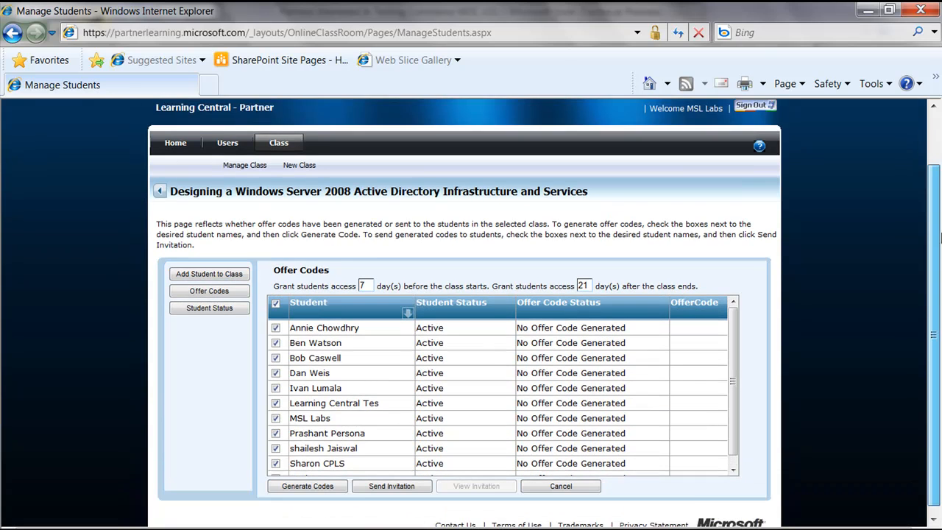
{"action": "scroll", "coordinate": [939, 236], "scroll_direction": "down", "scroll_amount": 1}
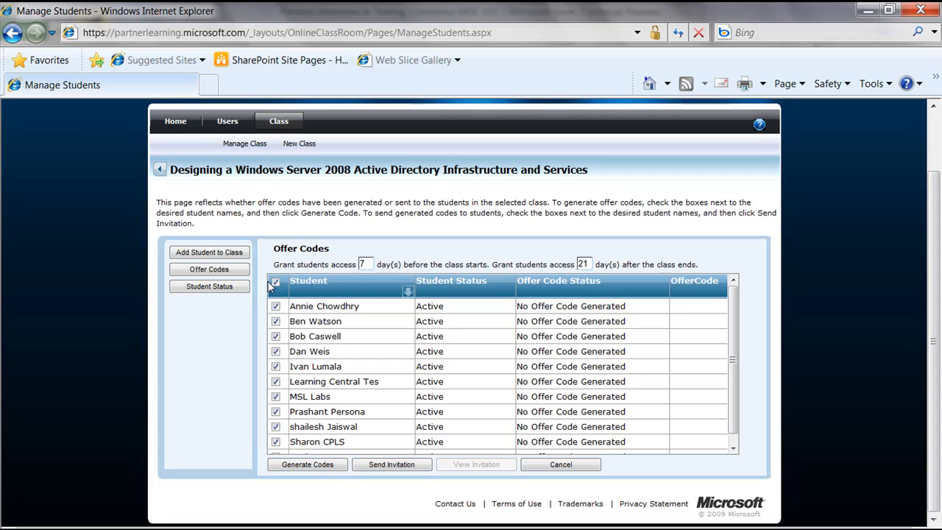
{"action": "left_click", "coordinate": [312, 468]}
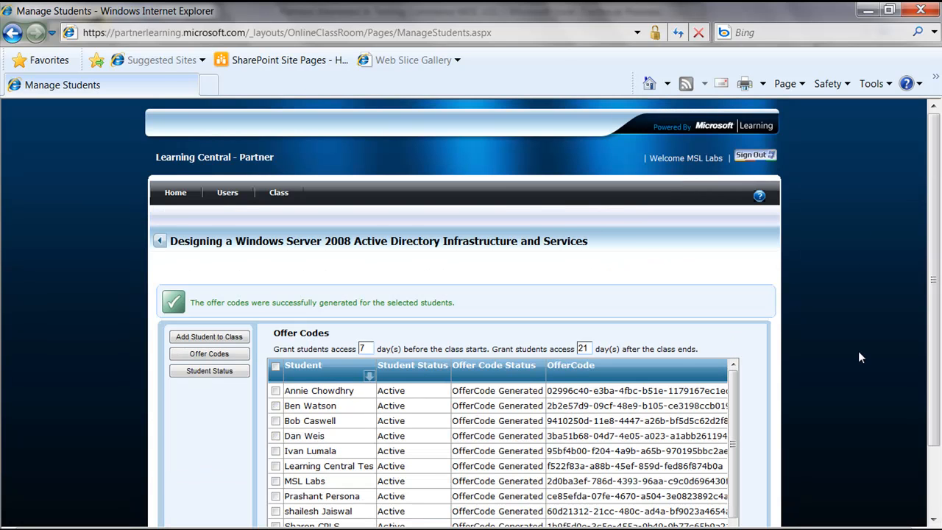
{"action": "scroll", "coordinate": [858, 357], "scroll_direction": "down", "scroll_amount": 1}
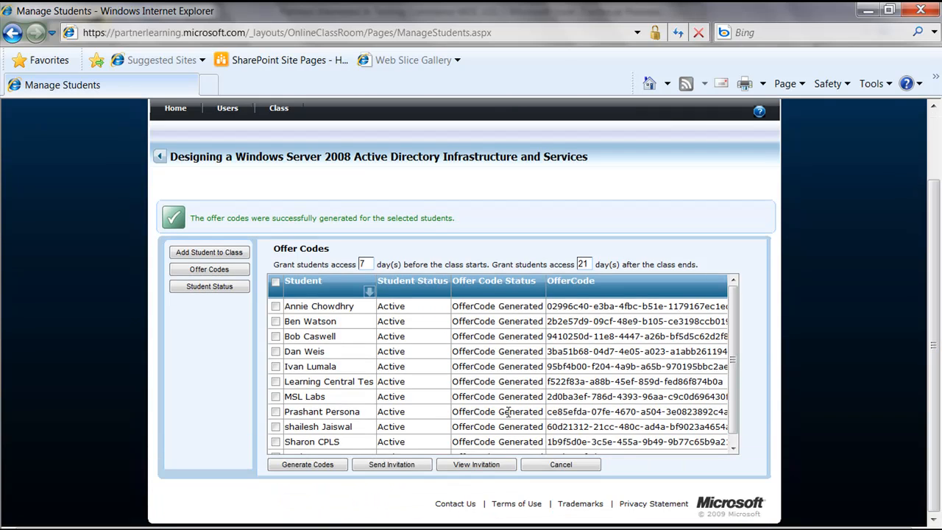